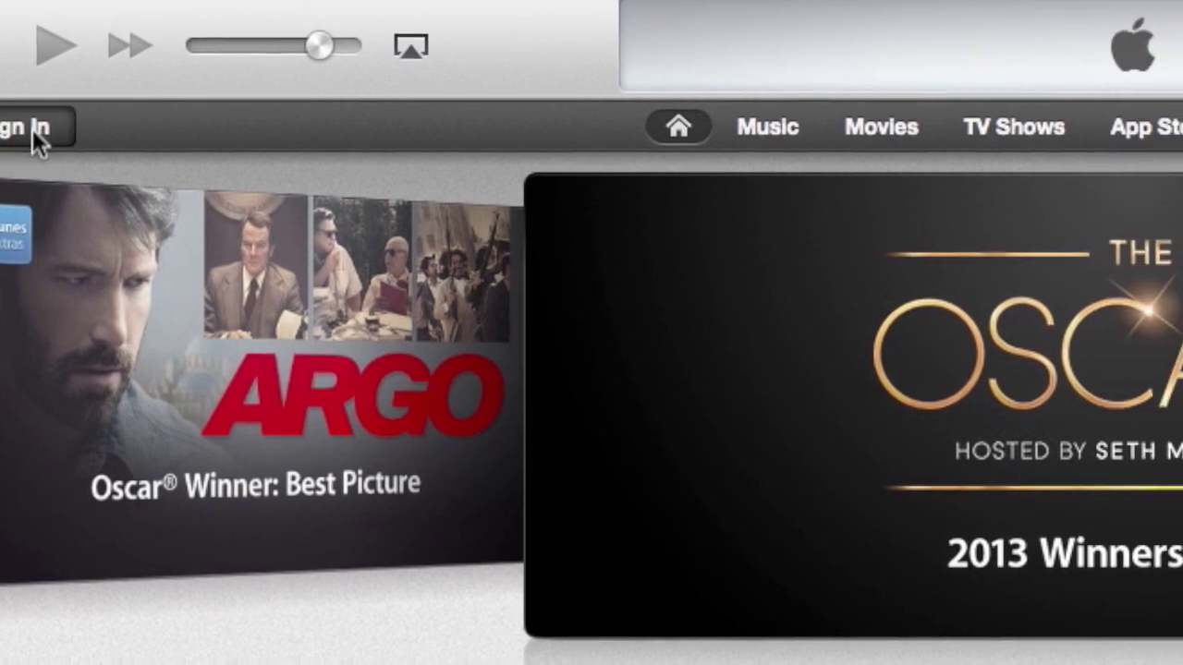
Start creating a new Apple ID from the iTunes Store sign-in prompt.
{"action": "left_click", "coordinate": [35, 129]}
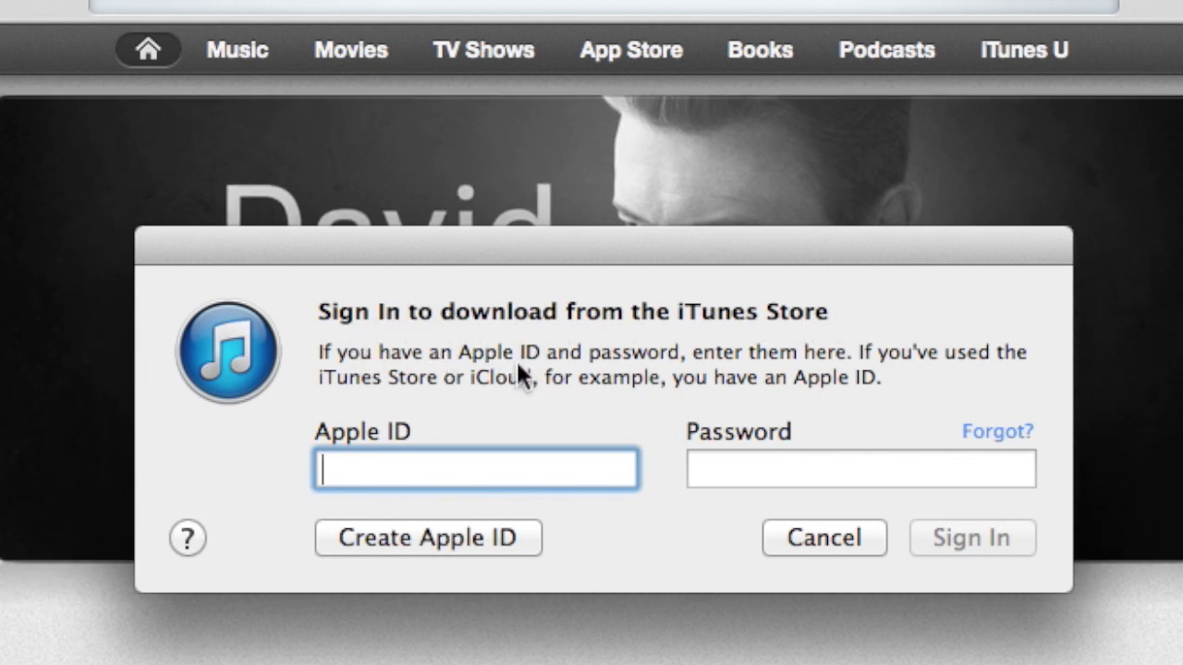
{"action": "left_click", "coordinate": [439, 540]}
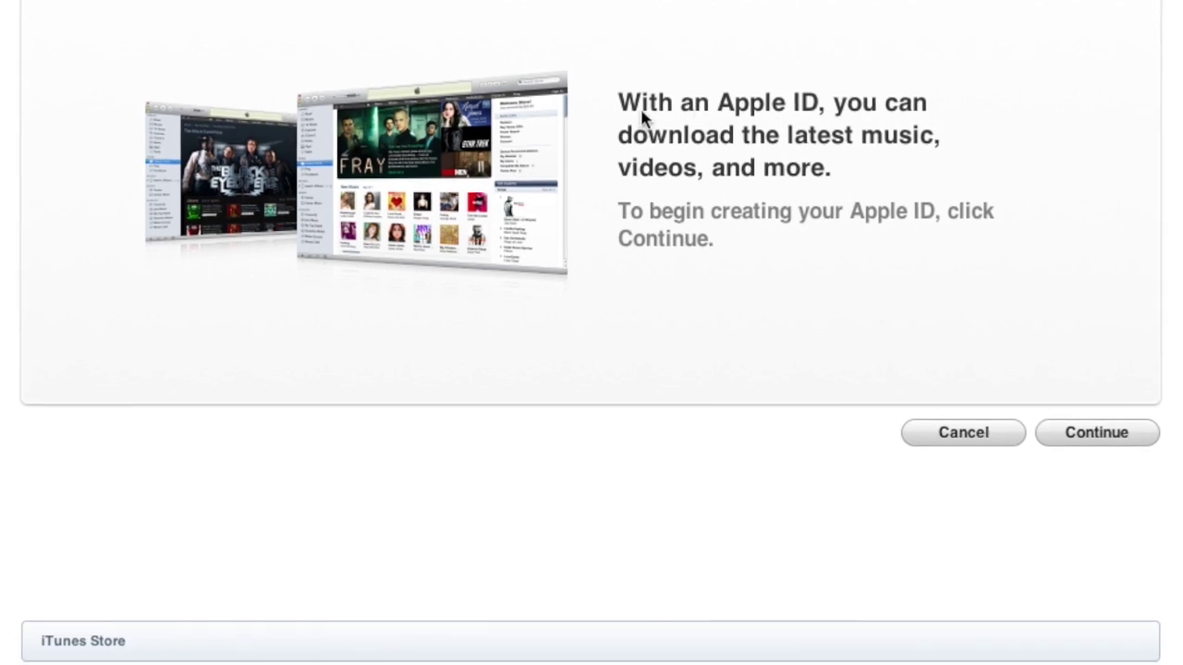
{"action": "left_click", "coordinate": [1065, 430]}
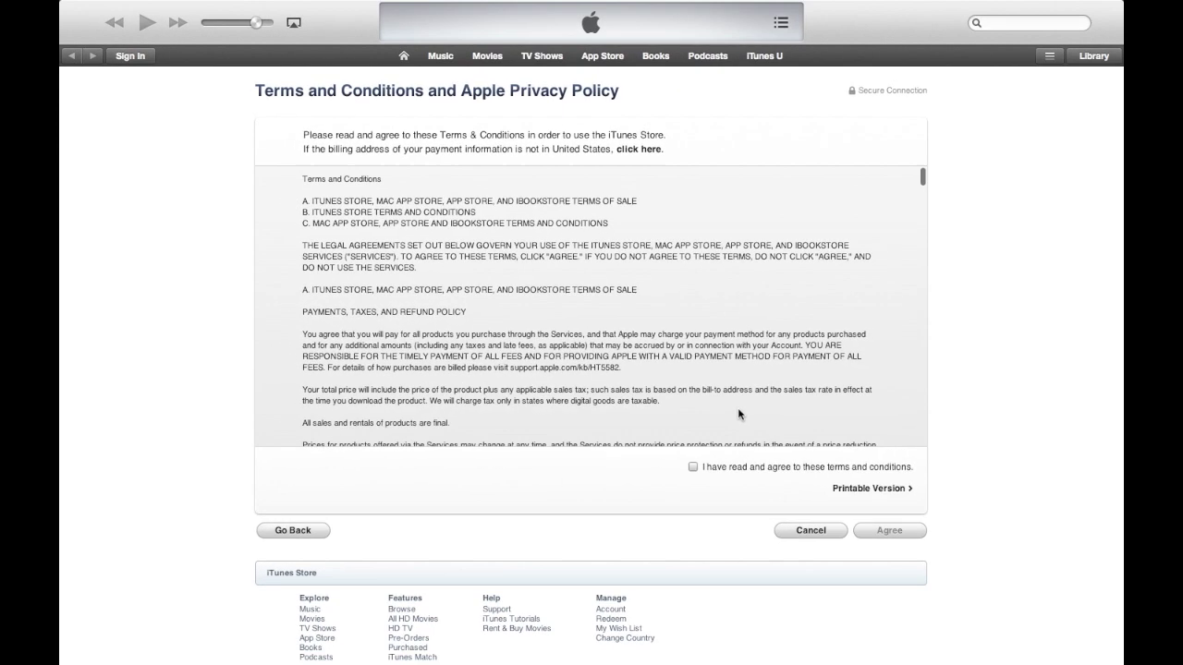
Agree to the iTunes Store terms and conditions and continue.
{"action": "left_click", "coordinate": [694, 466]}
{"action": "left_click", "coordinate": [885, 534]}
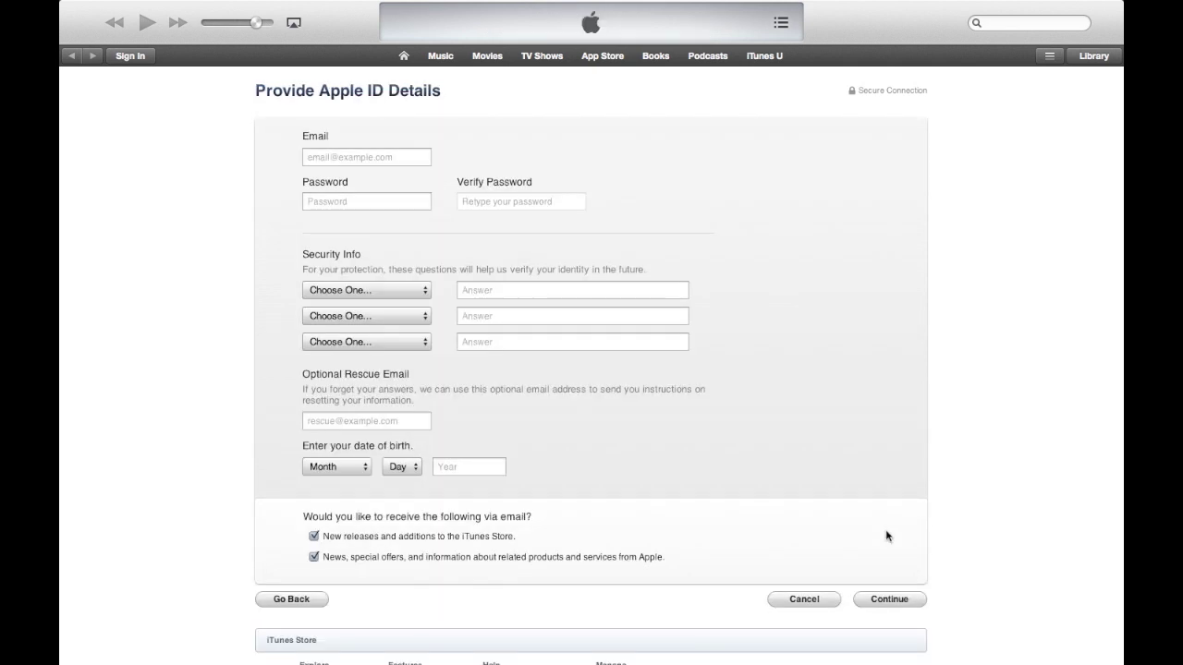
Enter the new account's e-mail address and a matching password in the Apple ID form.
{"action": "left_click", "coordinate": [354, 163]}
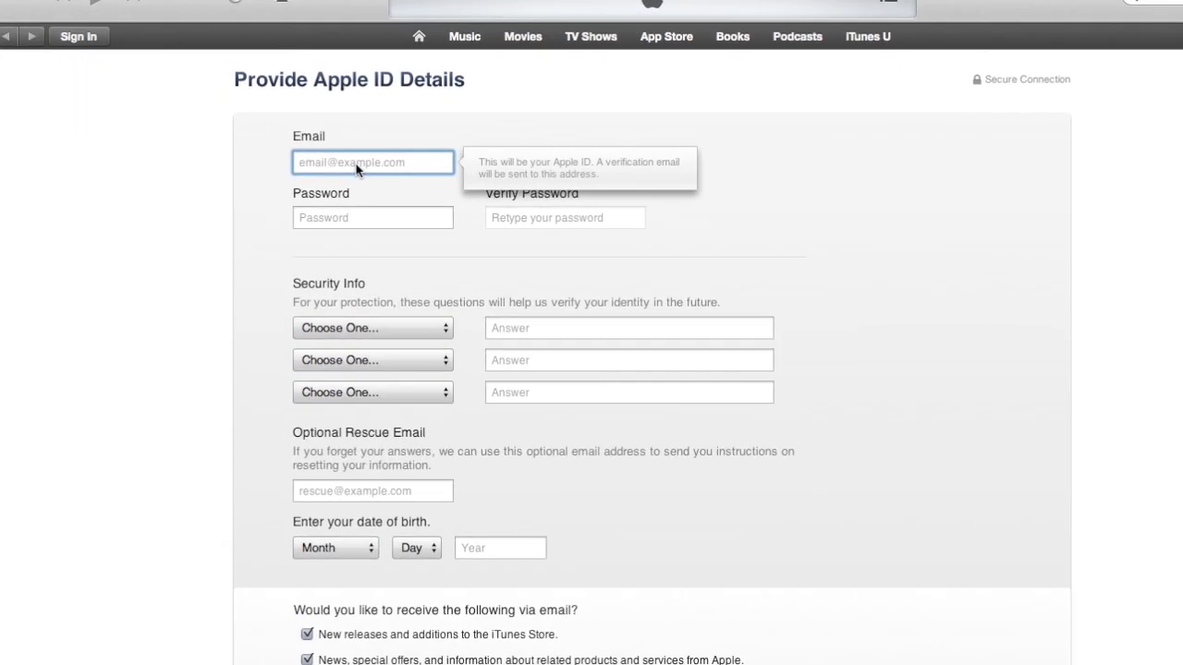
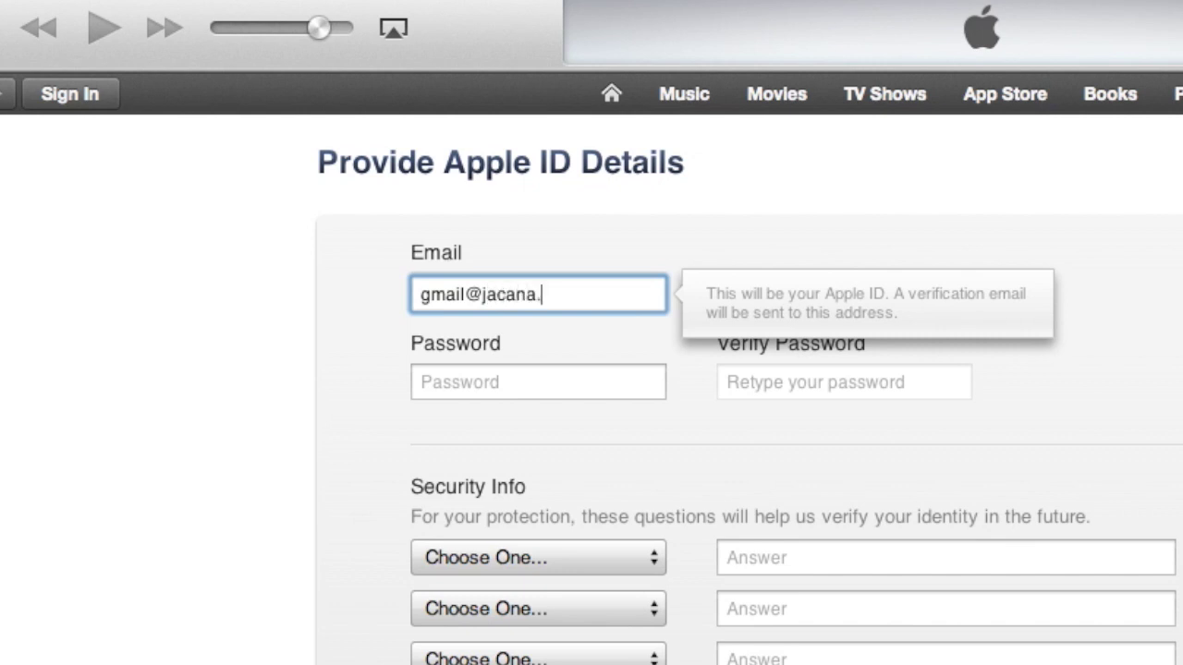
{"action": "left_click", "coordinate": [499, 379]}
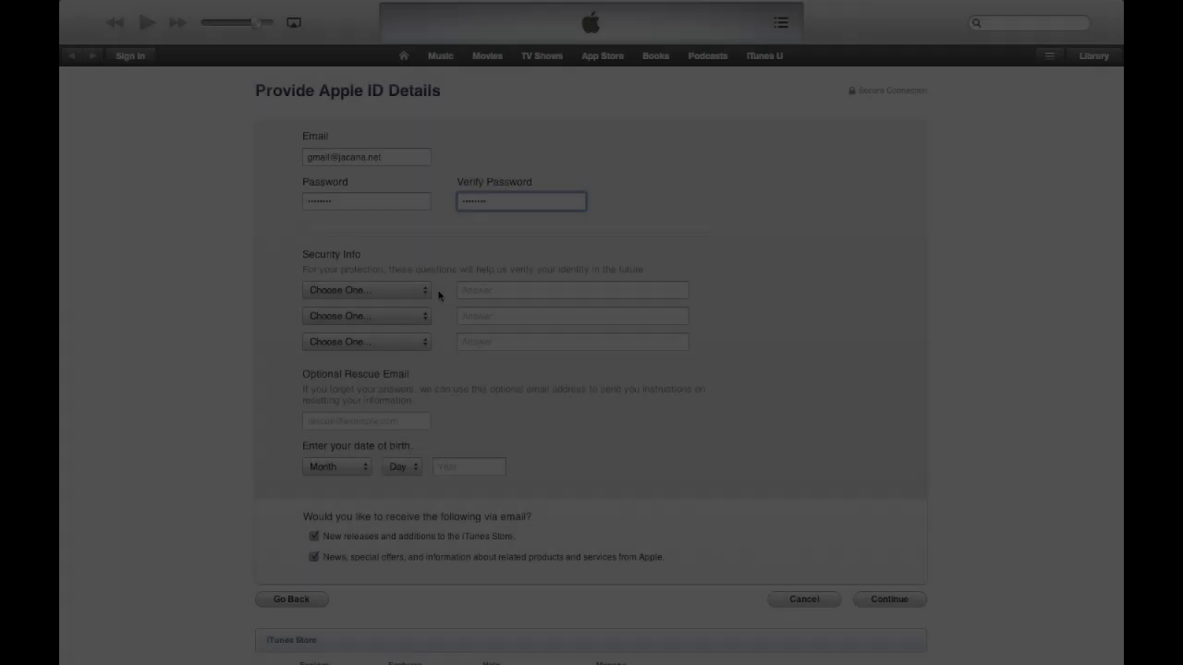
{"action": "left_click", "coordinate": [423, 290]}
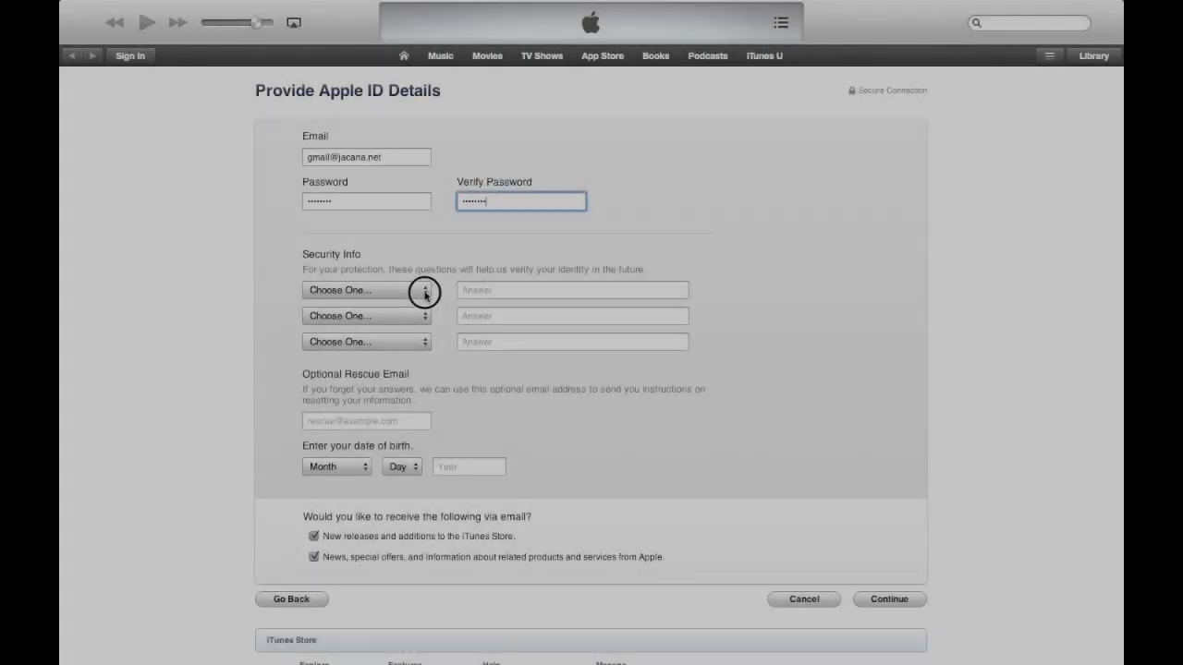
Pick and answer the first security question and 'What is your dream job?'.
{"action": "left_click", "coordinate": [424, 302]}
{"action": "left_click", "coordinate": [483, 290]}
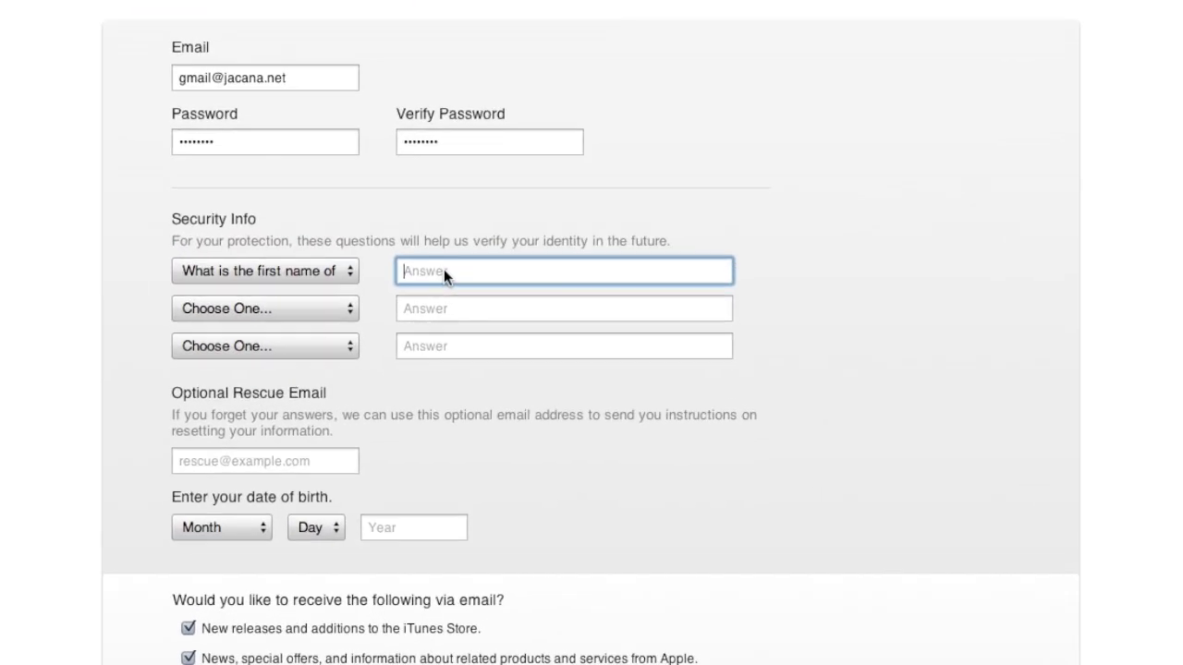
{"action": "type", "text": "Bob"}
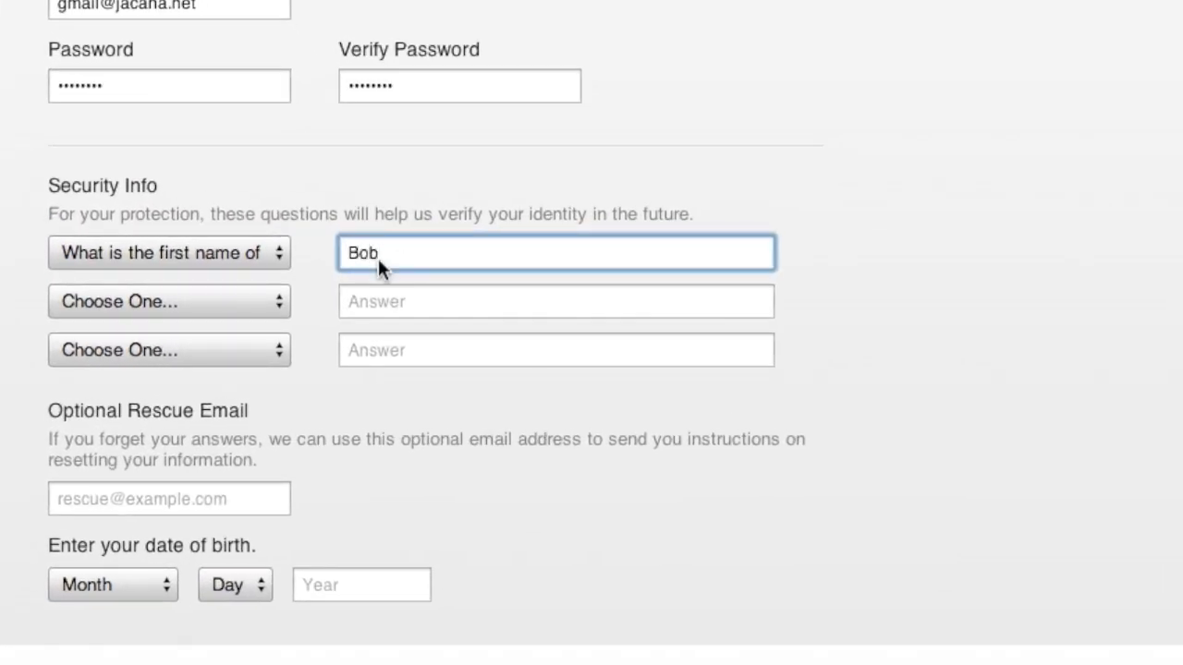
{"action": "left_click", "coordinate": [280, 303]}
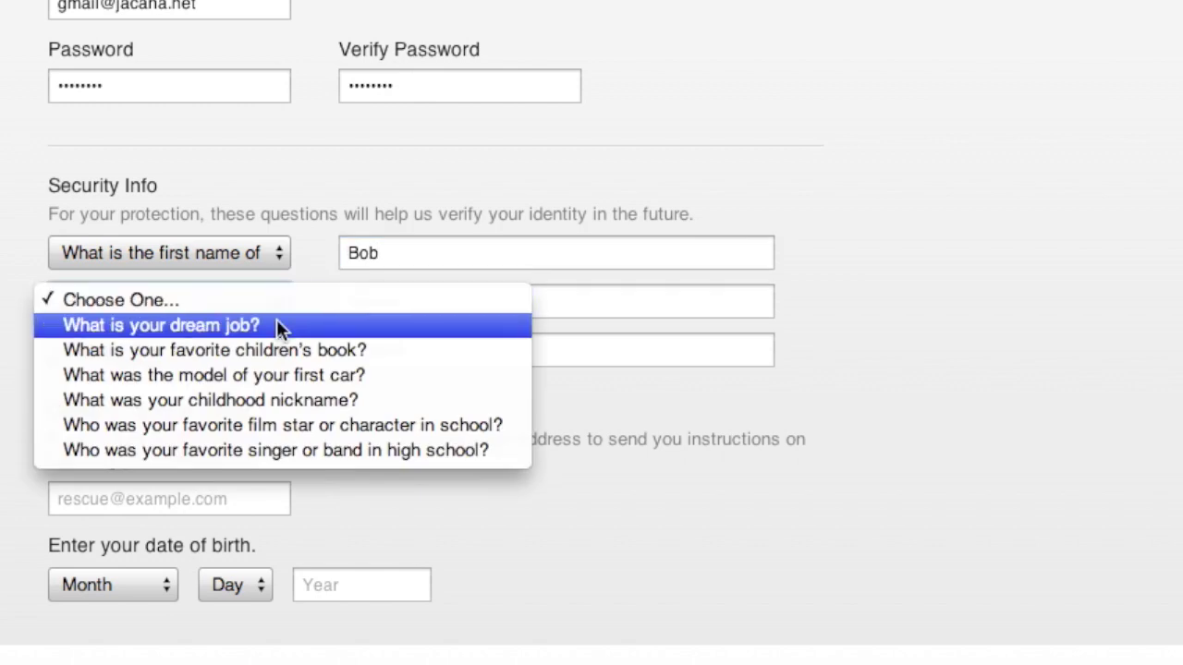
{"action": "left_click", "coordinate": [277, 321]}
{"action": "left_click", "coordinate": [355, 307]}
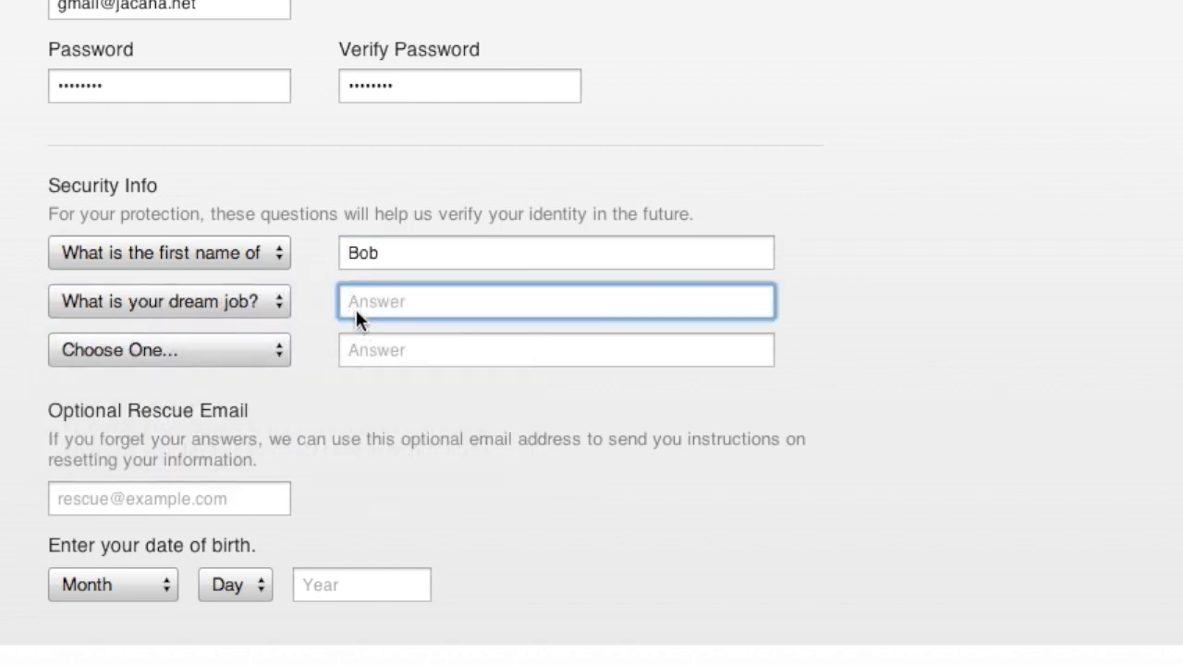
{"action": "type", "text": "SEO"}
{"action": "type", "text": " at"}
{"action": "key", "text": "BackSpace"}
{"action": "key", "text": "BackSpace"}
{"action": "key", "text": "BackSpace"}
{"action": "key", "text": "BackSpace"}
{"action": "key", "text": "BackSpace"}
{"action": "key", "text": "BackSpace"}
{"action": "type", "text": "CFO at Google"}
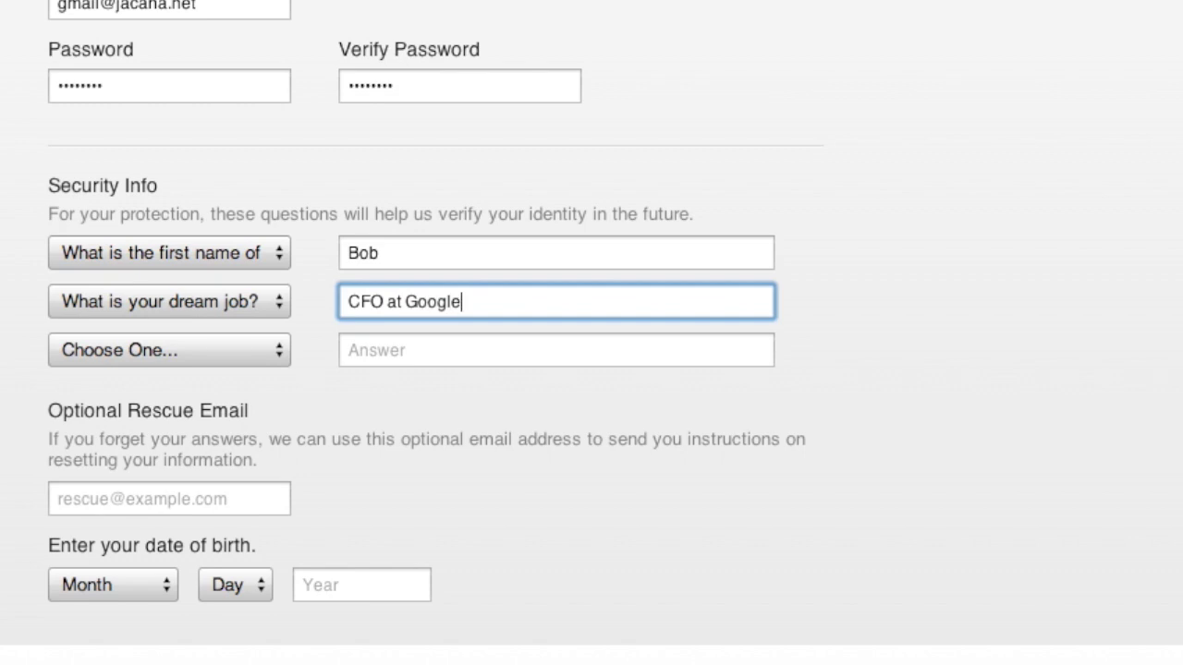
Pick and answer the first-boss question, then move past rescue e-mail to date of birth.
{"action": "left_click", "coordinate": [215, 350]}
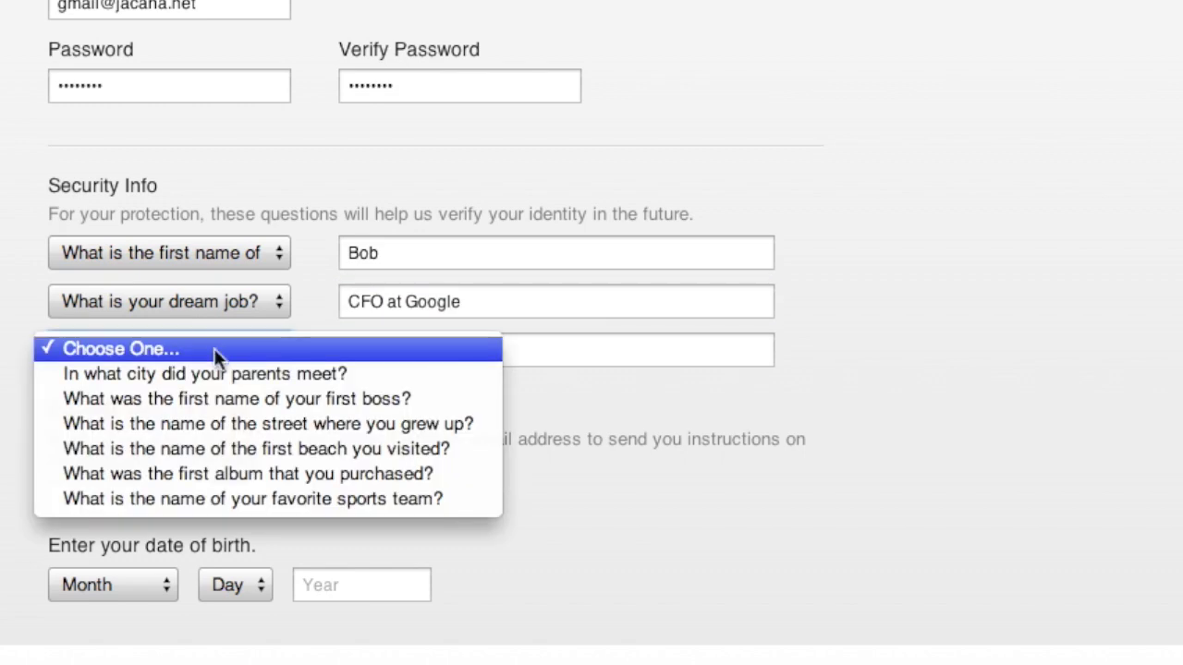
{"action": "left_click", "coordinate": [217, 395]}
{"action": "left_click", "coordinate": [373, 350]}
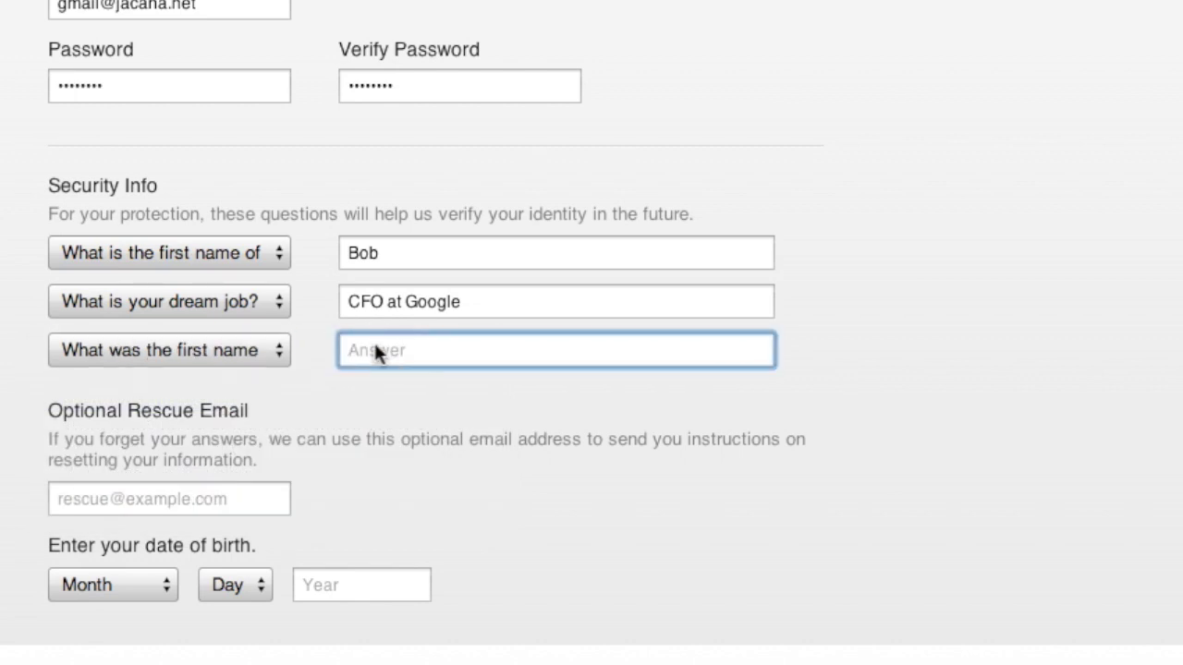
{"action": "type", "text": "Dan"}
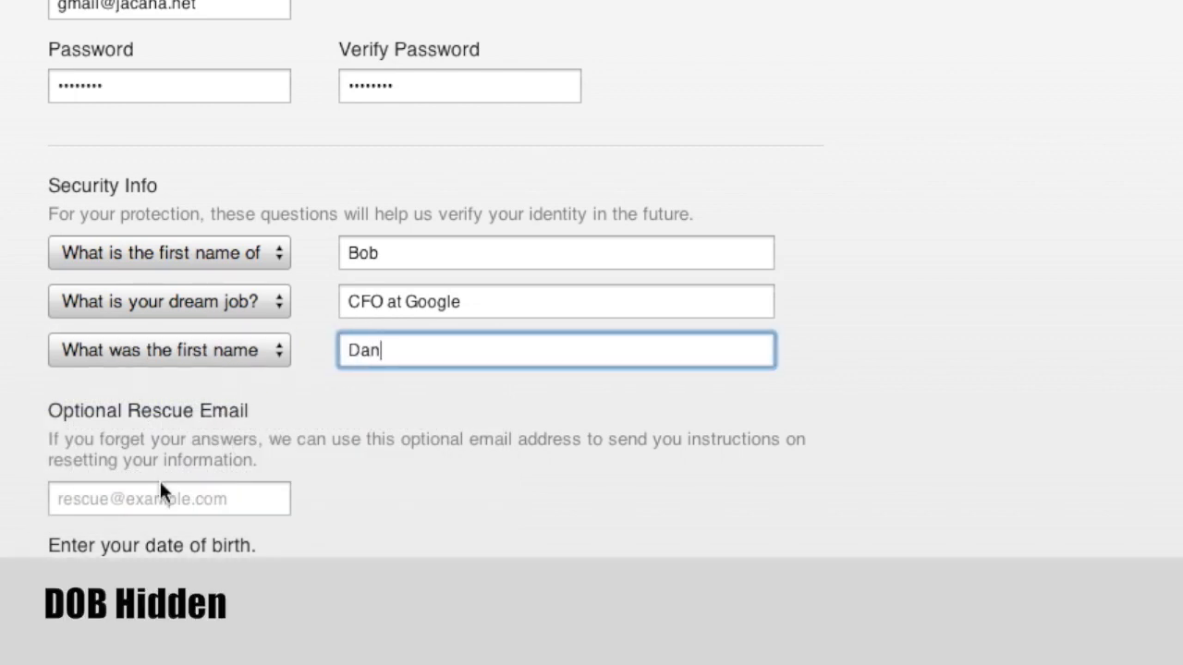
{"action": "left_click", "coordinate": [158, 501]}
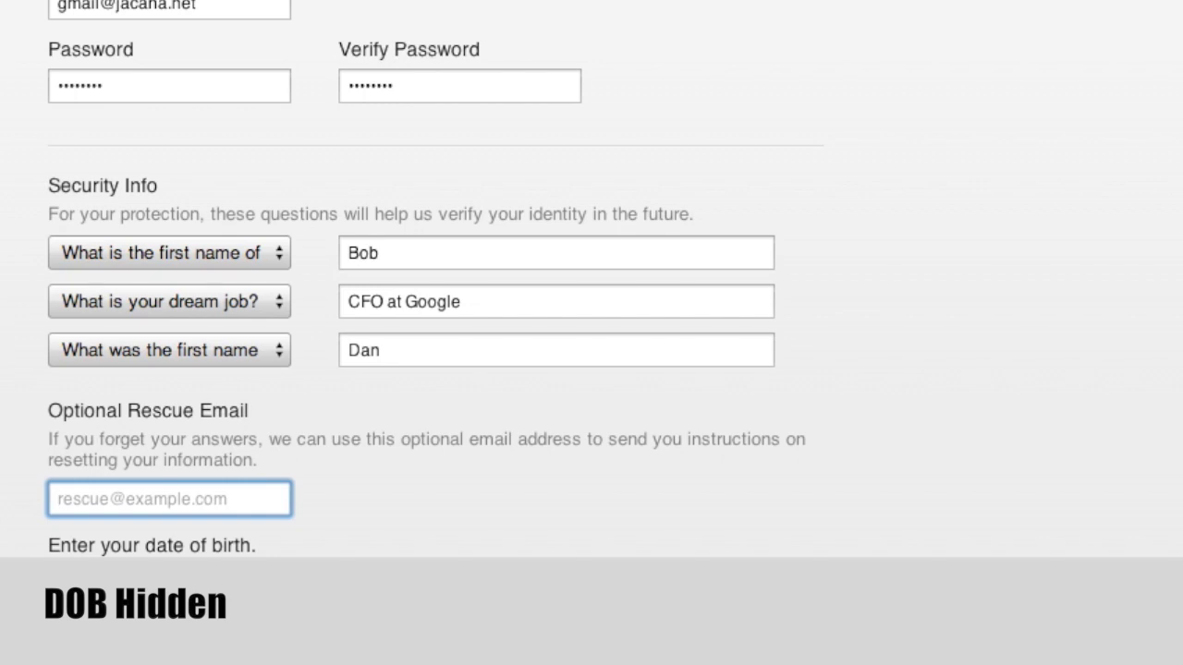
{"action": "key", "text": "Tab"}
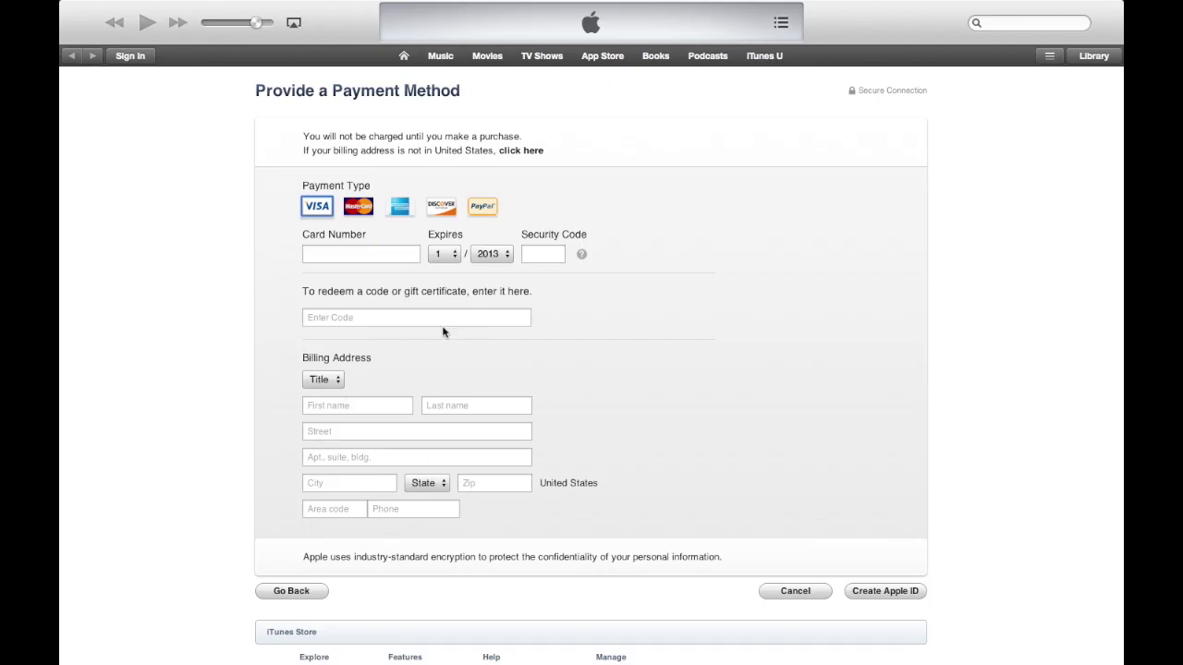
{"action": "left_click", "coordinate": [341, 255]}
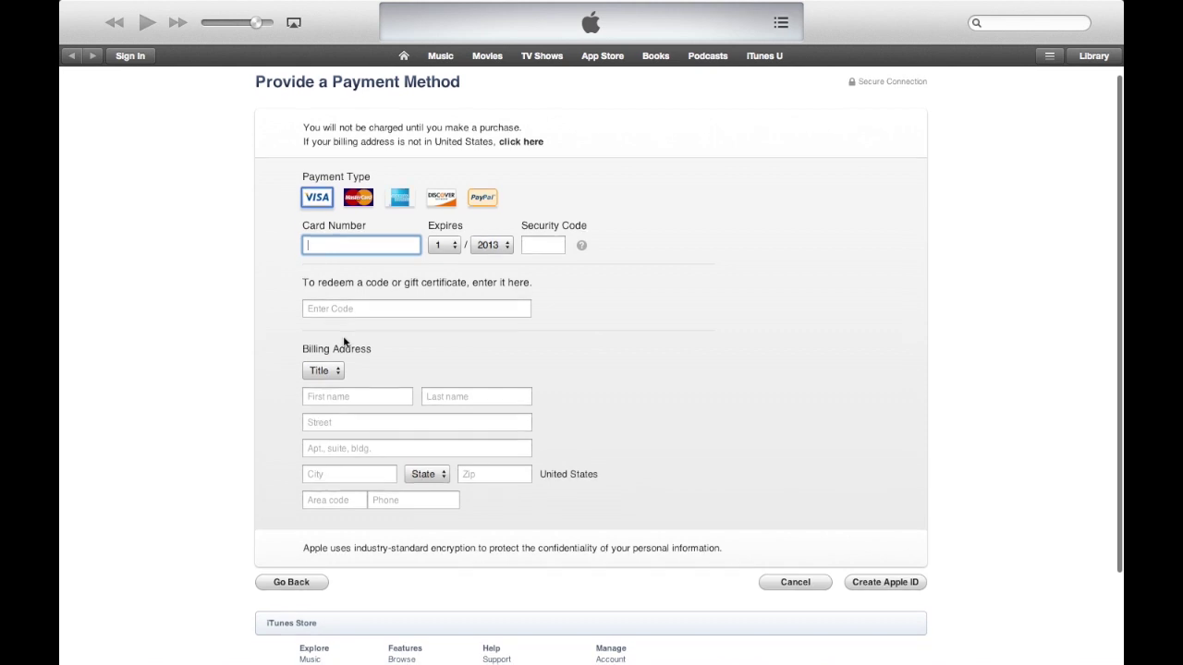
{"action": "scroll", "coordinate": [343, 342], "scroll_direction": "down", "scroll_amount": 1}
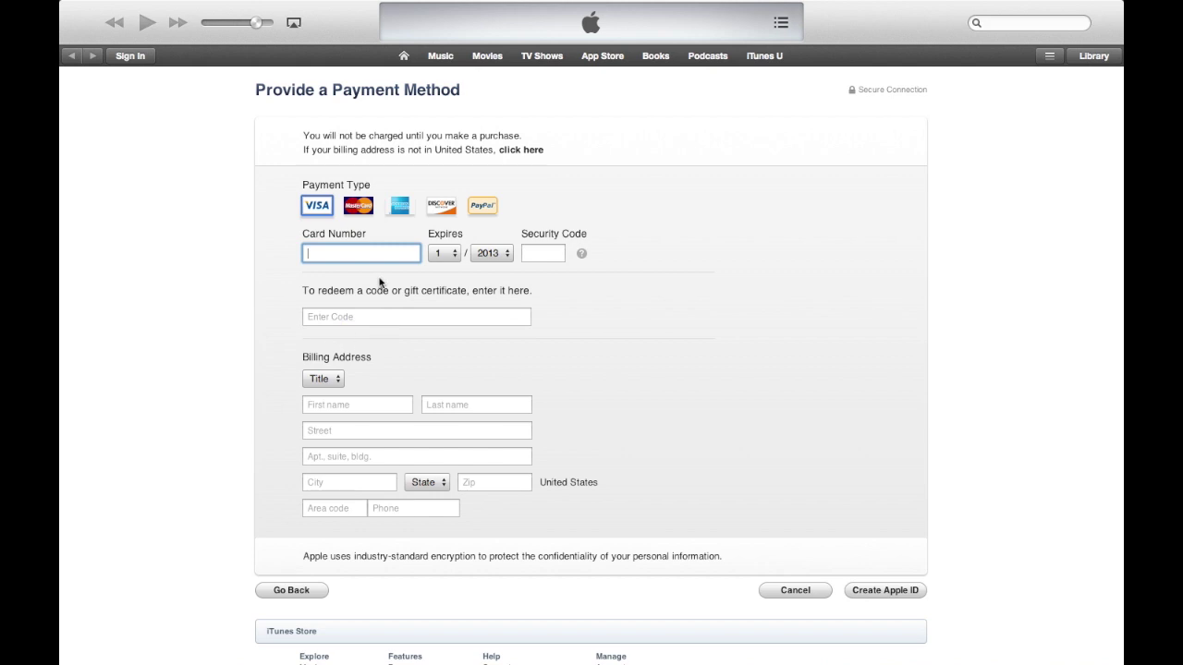
{"action": "left_click", "coordinate": [324, 317]}
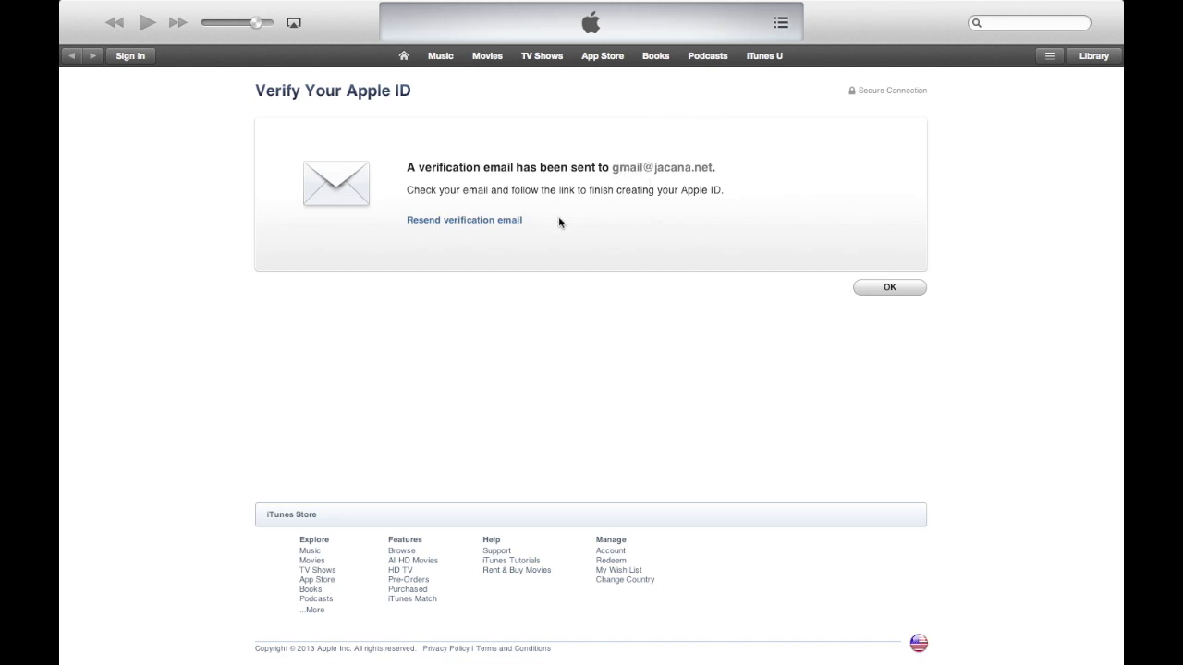
Acknowledge the Verify Your Apple ID notice about the verification e-mail.
{"action": "left_click", "coordinate": [890, 288]}
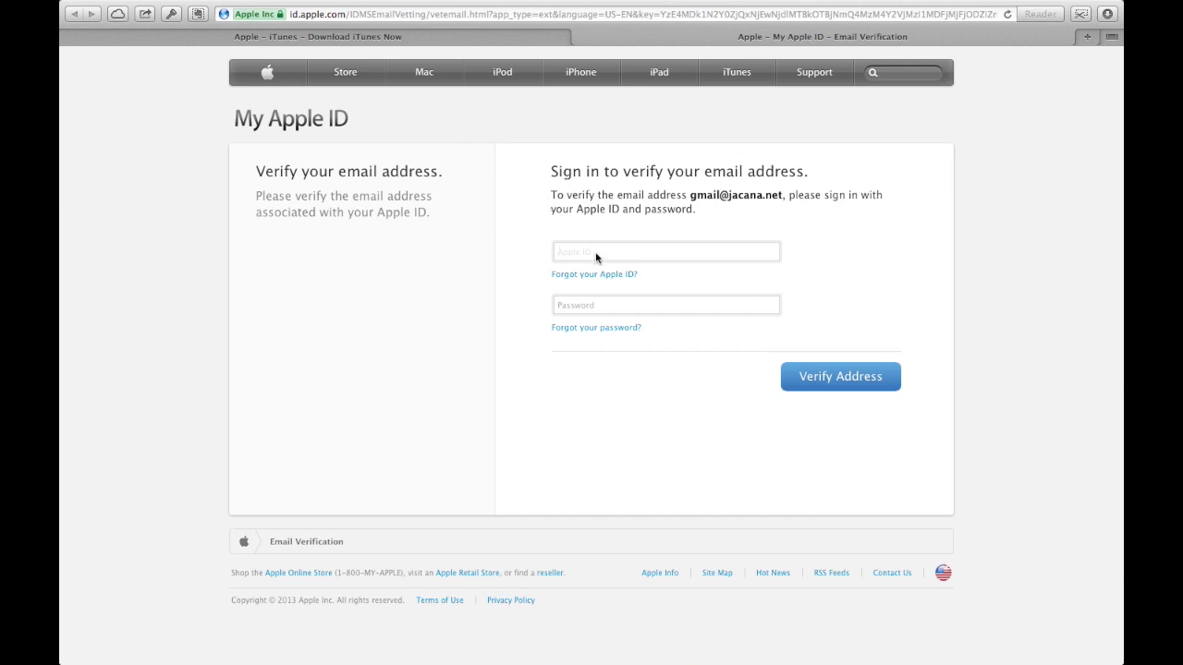
Verify the e-mail address by entering the new Apple ID and its password.
{"action": "left_click", "coordinate": [561, 255]}
{"action": "left_click", "coordinate": [666, 305]}
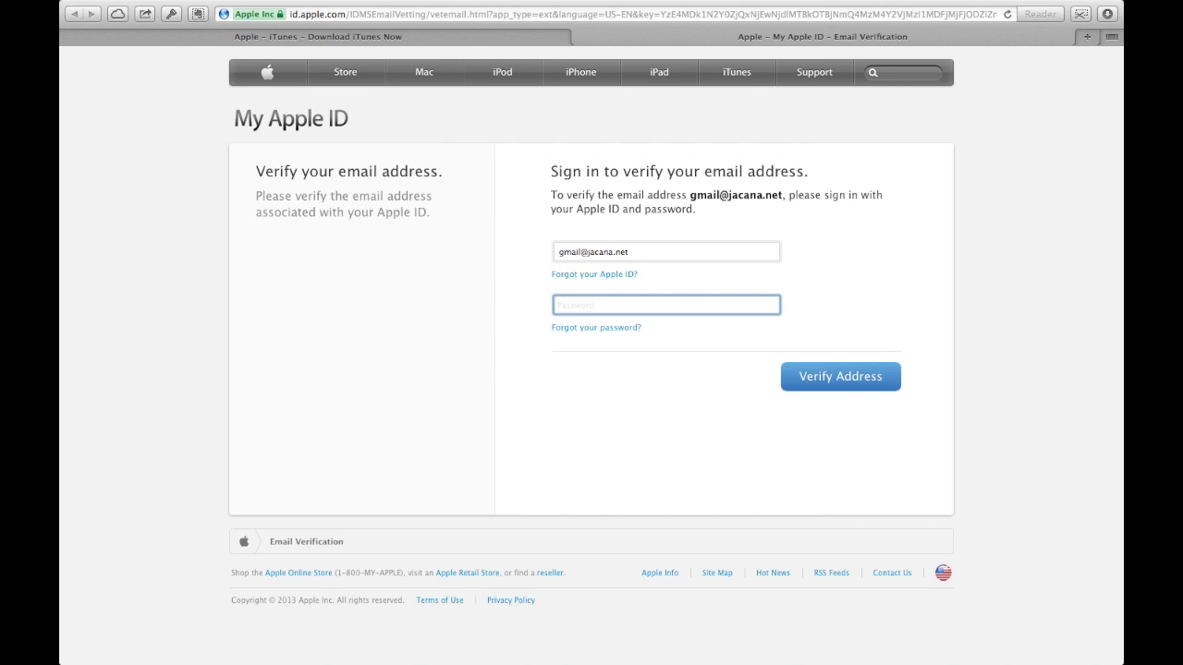
{"action": "type", "text": "••••••••"}
{"action": "left_click", "coordinate": [836, 373]}
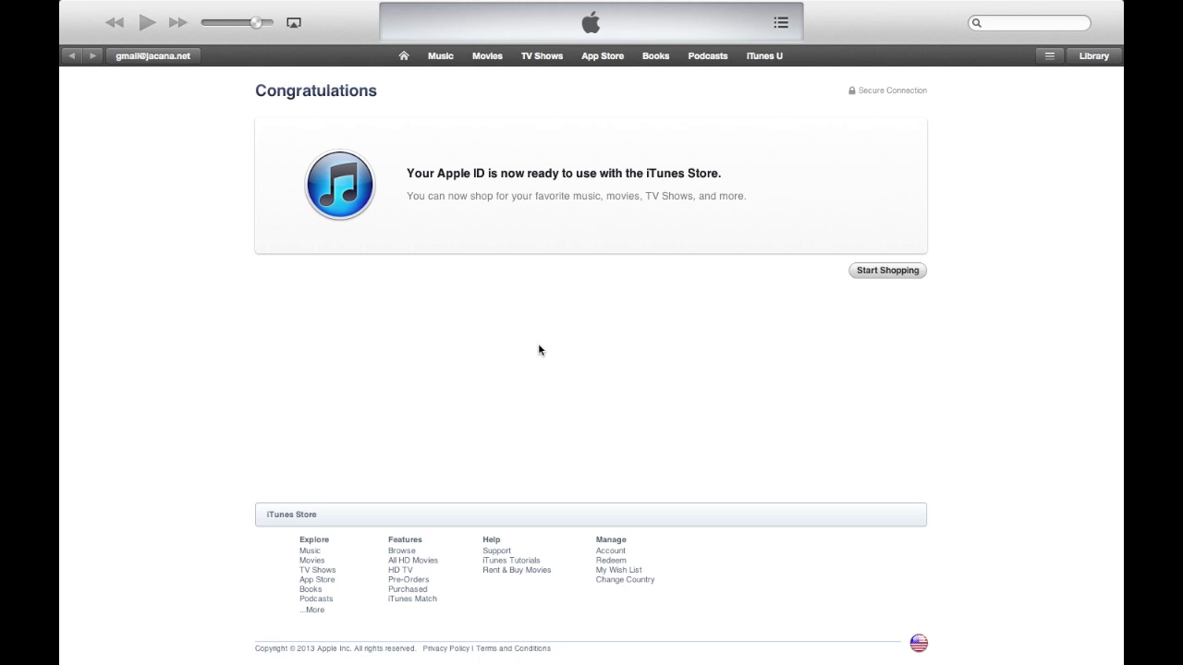
Go to the Store home page and check the account menu shows the new Apple ID.
{"action": "left_click", "coordinate": [868, 277]}
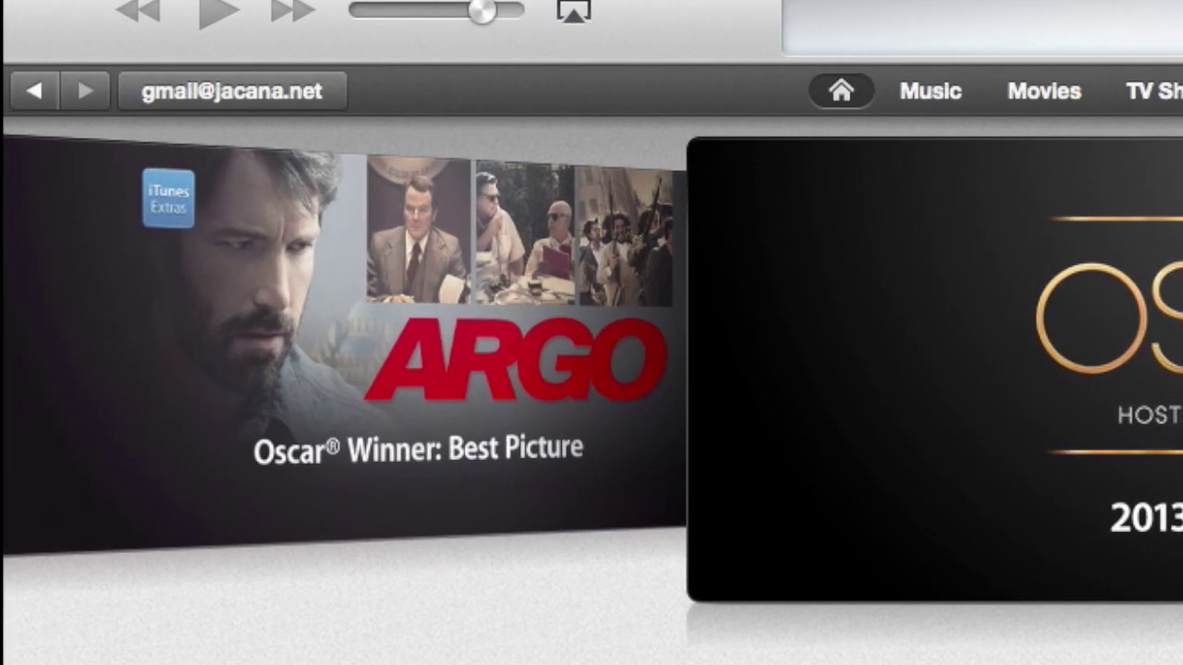
{"action": "left_click", "coordinate": [286, 88]}
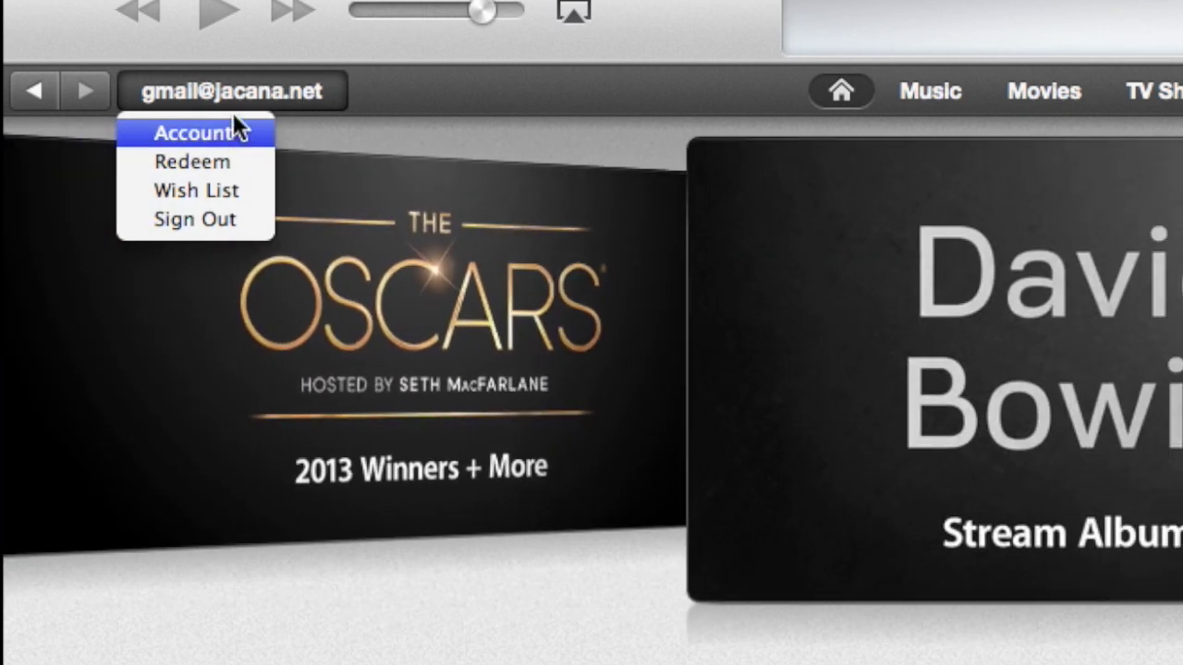
{"action": "left_click", "coordinate": [391, 78]}
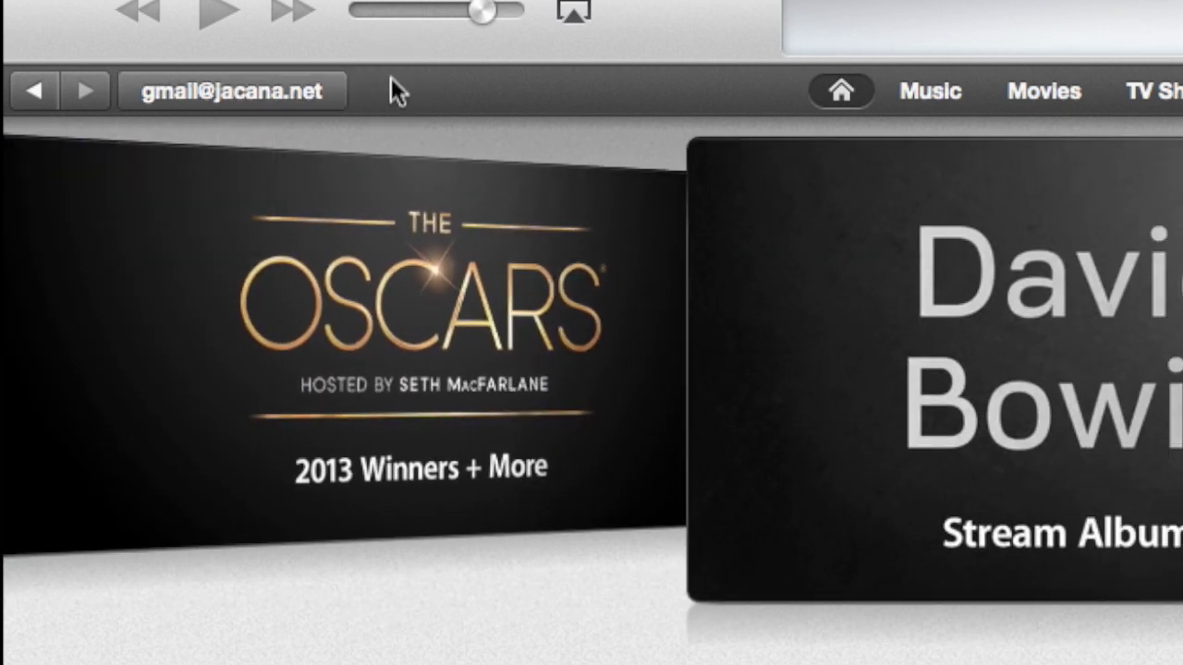